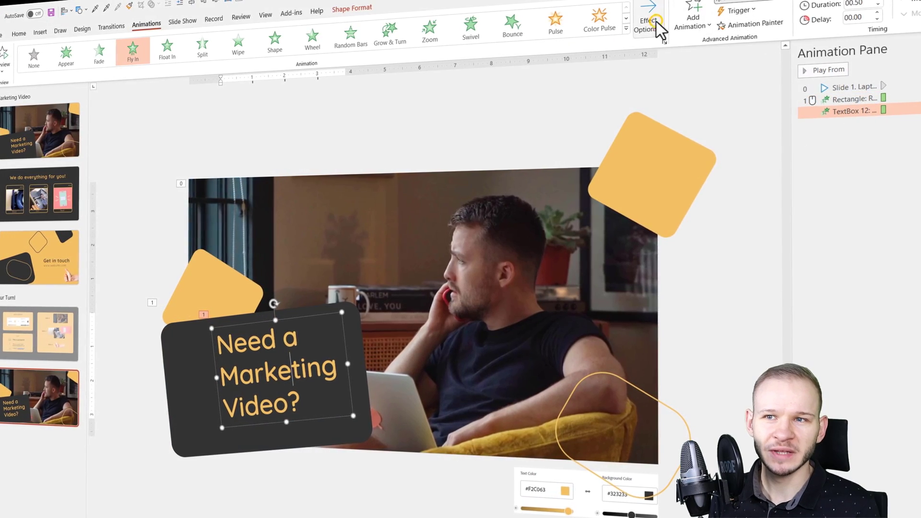
Set the text box Fly In to From Bottom and make the rectangle and text animations Start With Previous
{"action": "left_click", "coordinate": [647, 19]}
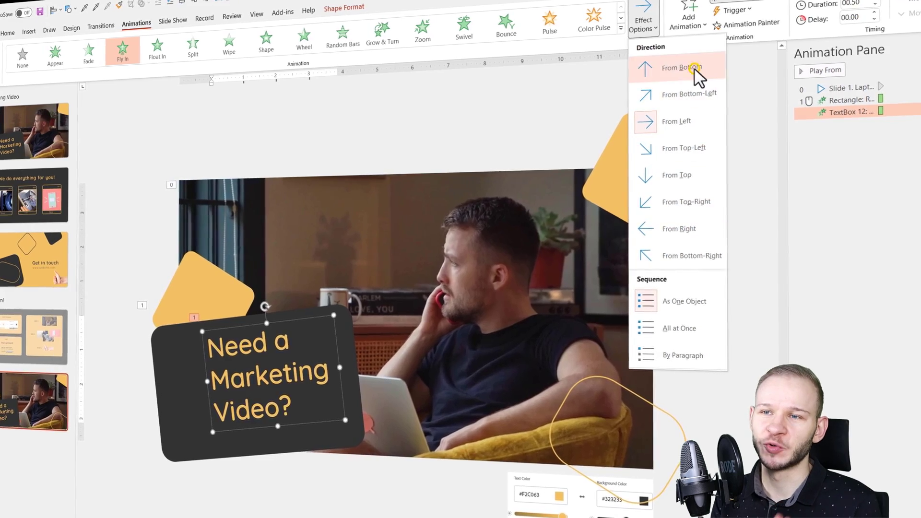
{"action": "left_click", "coordinate": [689, 67]}
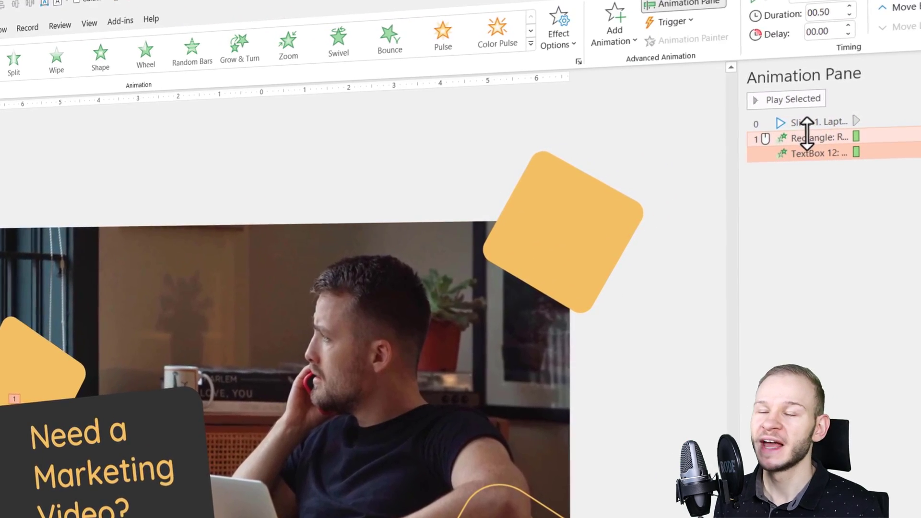
{"action": "right_click", "coordinate": [812, 144]}
{"action": "left_click", "coordinate": [884, 169]}
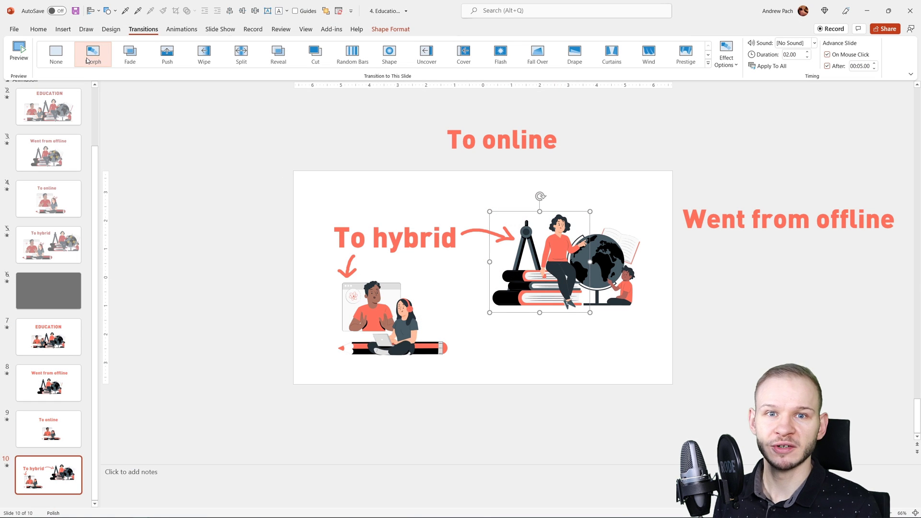
Apply Morph to the 'To hybrid' slide and preview it morphing from 'To online content'
{"action": "left_click", "coordinate": [92, 54]}
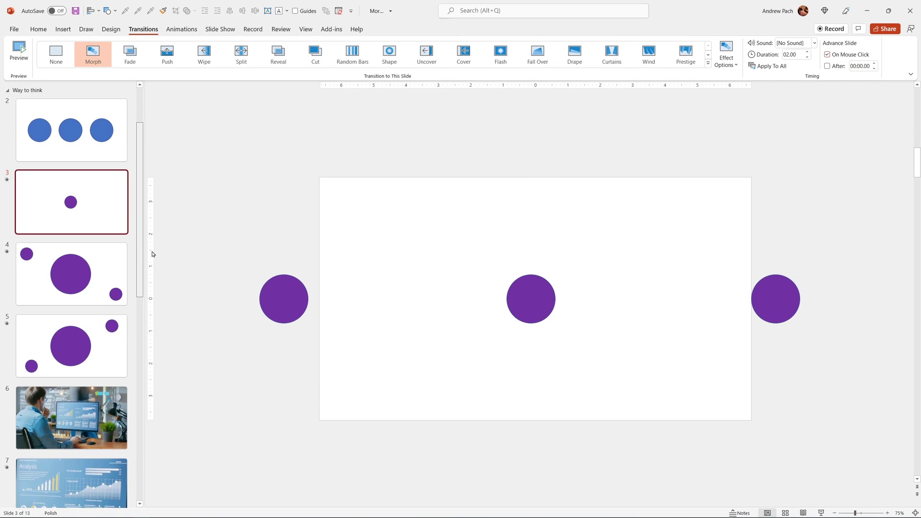
Apply Morph to slide 3 and preview the three blue circles morphing into purple circles
{"action": "left_click", "coordinate": [94, 55]}
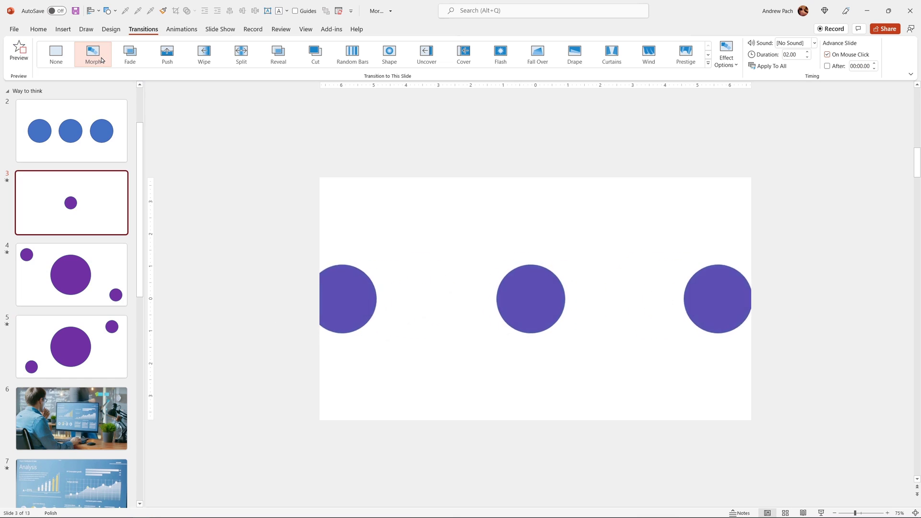